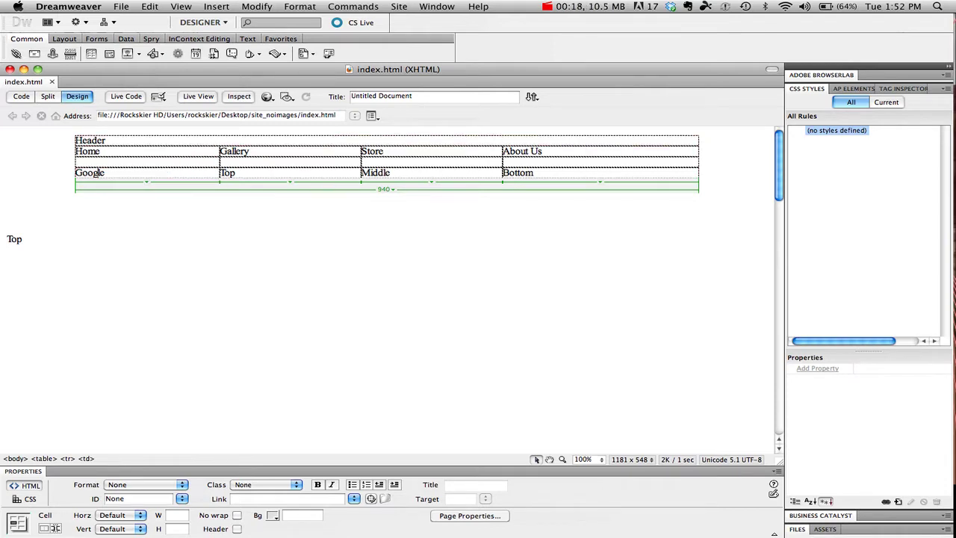
Link the Home text in the navigation row to index.html
scroll(388, 292, down, 10)
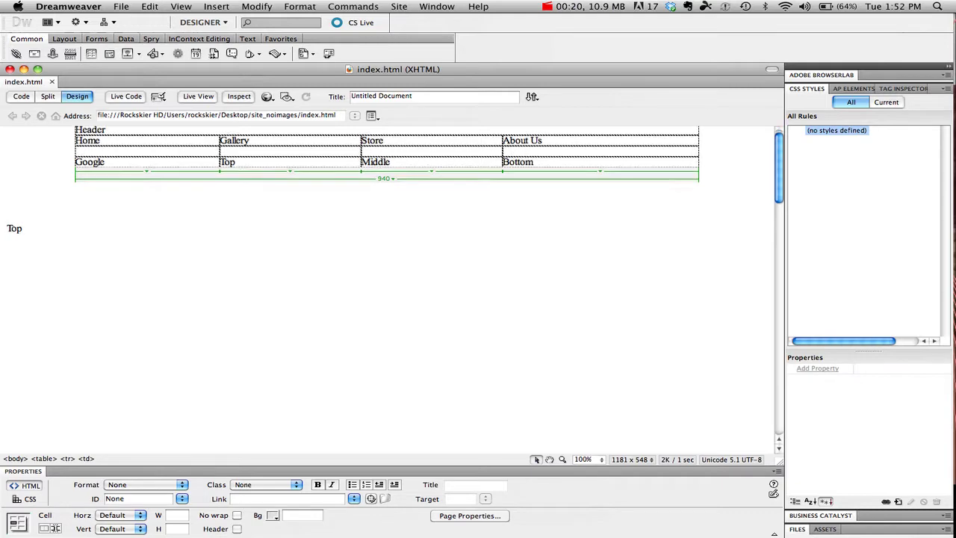
scroll(389, 291, down, 3)
scroll(389, 291, up, 15)
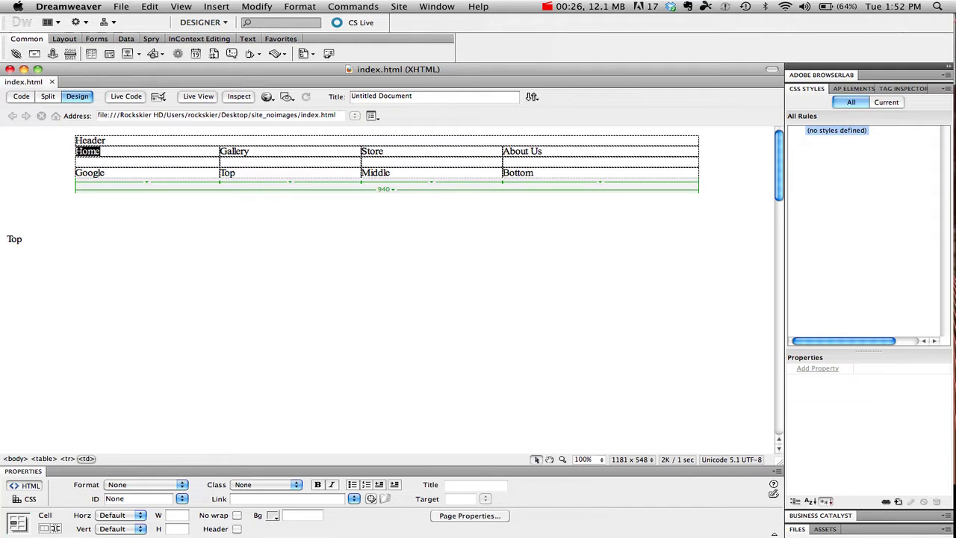
drag(100, 151, 76, 152)
click(249, 502)
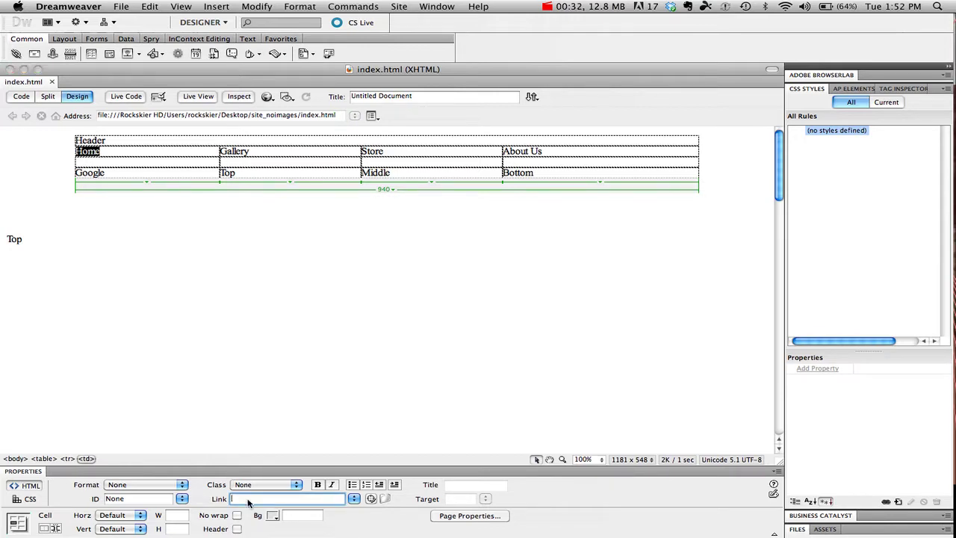
text(inde.)
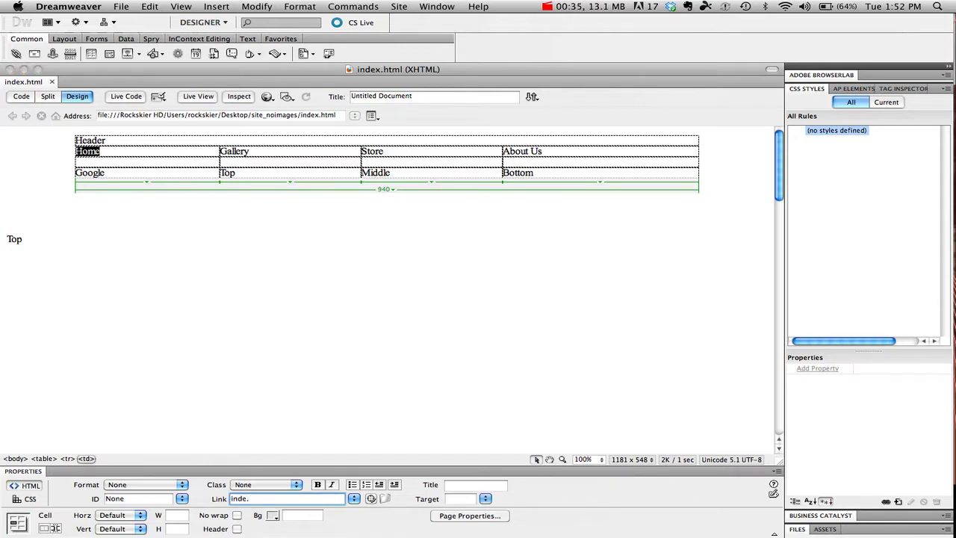
key(BackSpace)
text(x.html)
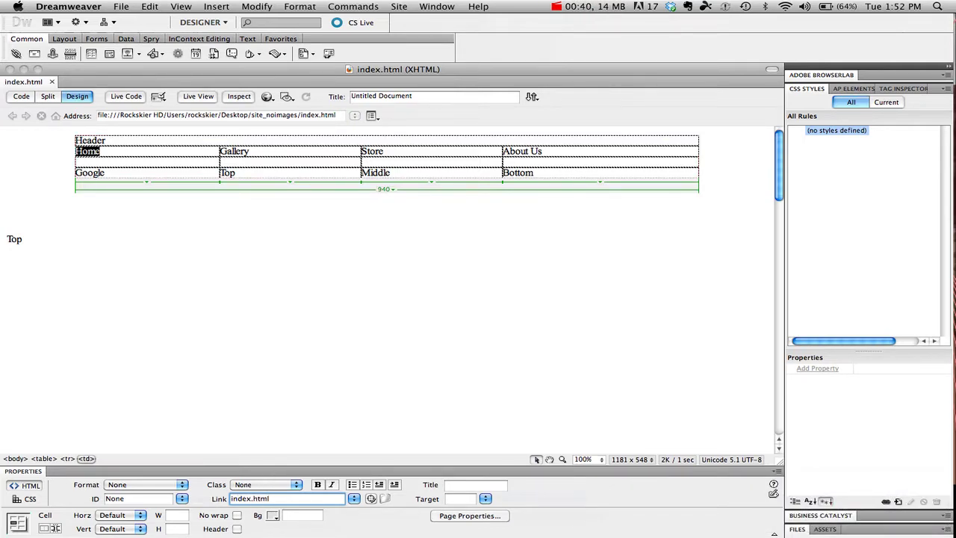
key(Return)
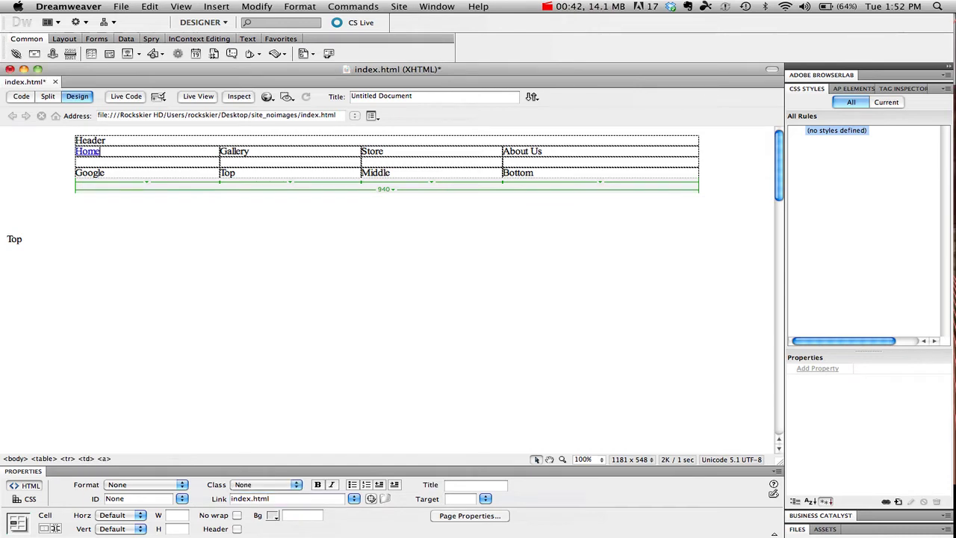
Insert a hyperlink to gallery.html on the Gallery text in the navigation row
drag(251, 152, 222, 152)
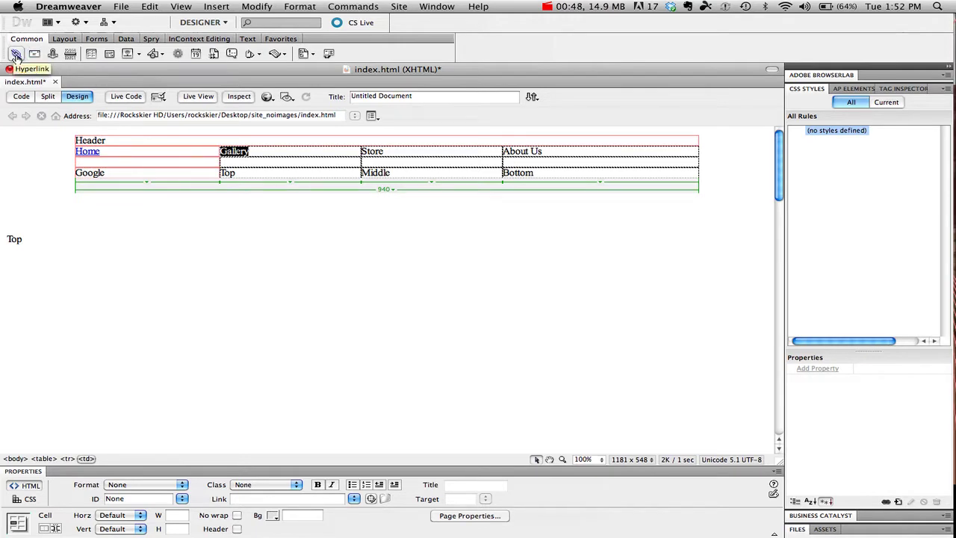
click(212, 8)
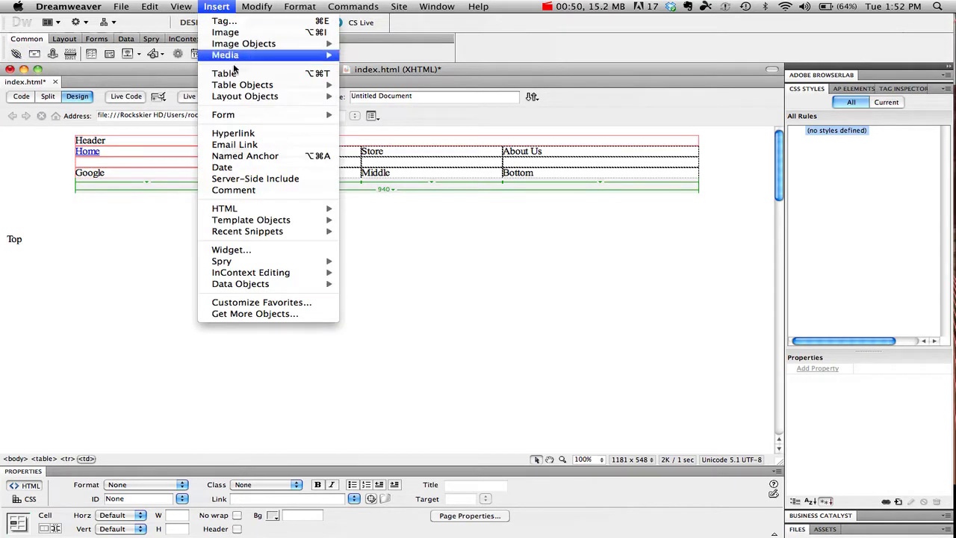
click(247, 139)
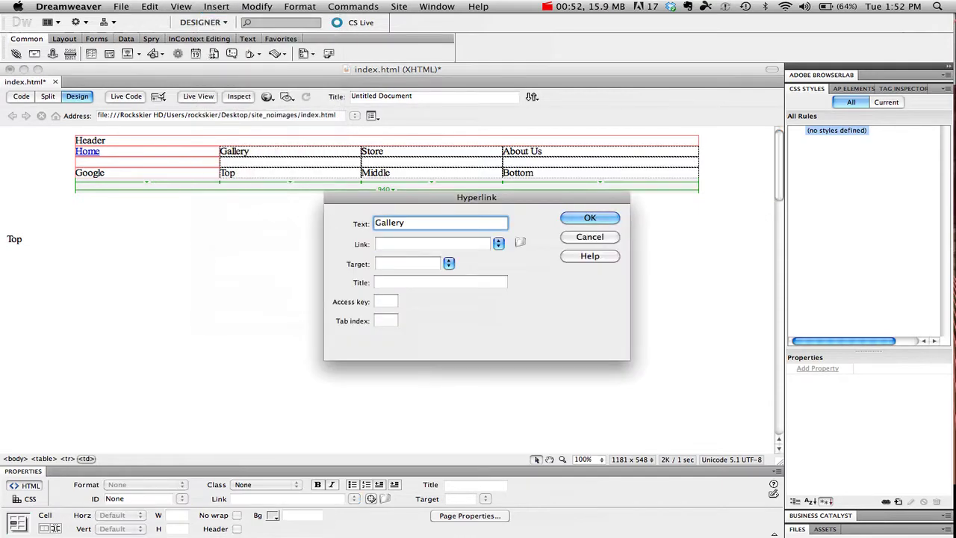
click(394, 245)
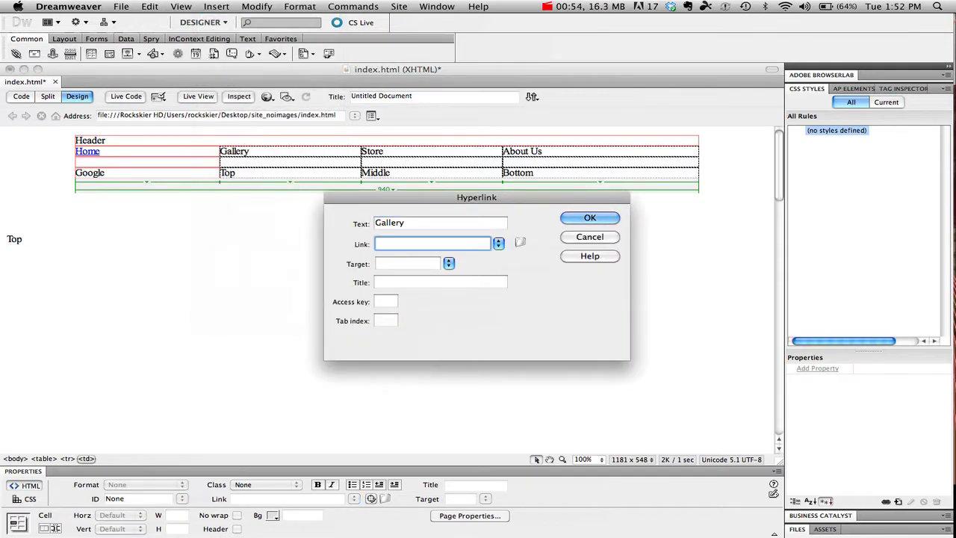
text(gallery.html)
click(586, 219)
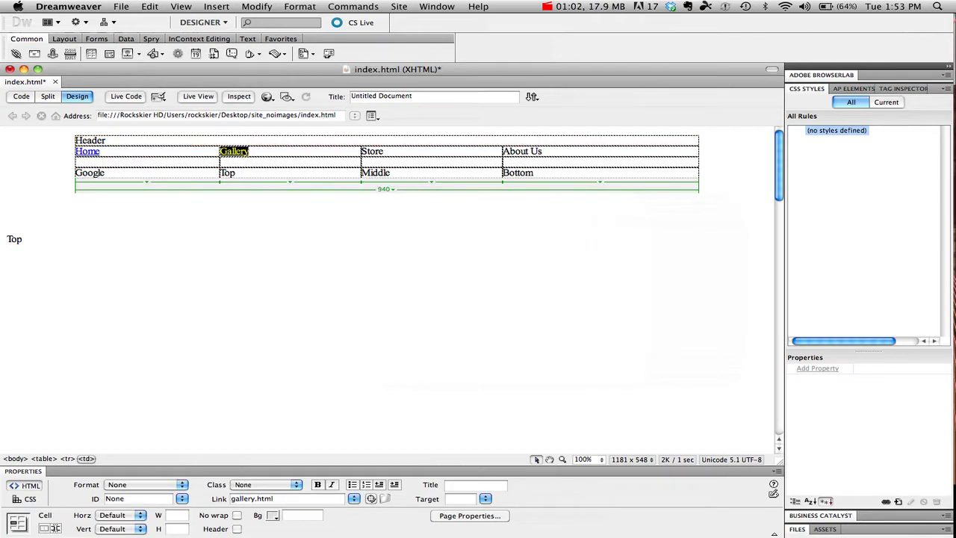
click(299, 151)
Link the Store text in the navigation row to store.html
drag(383, 151, 358, 151)
click(280, 499)
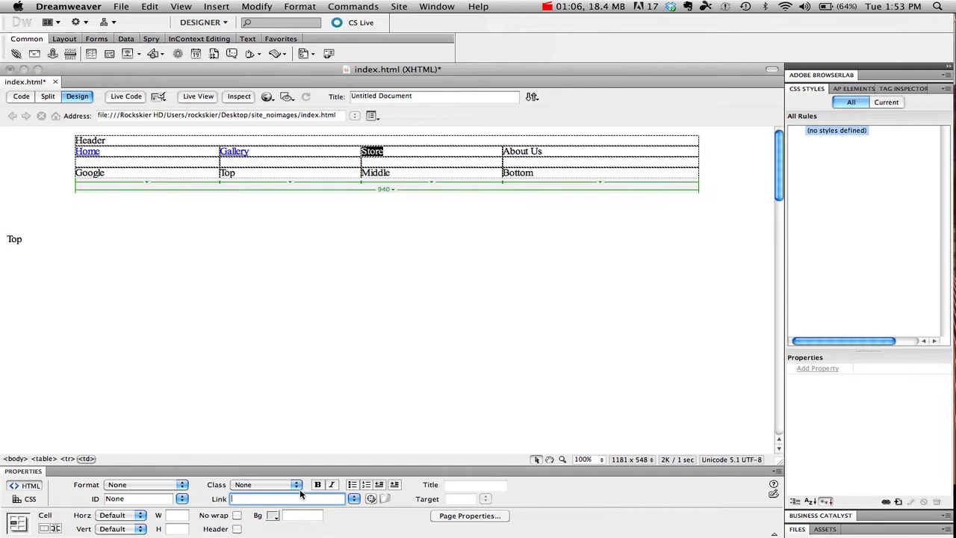
text(store.html)
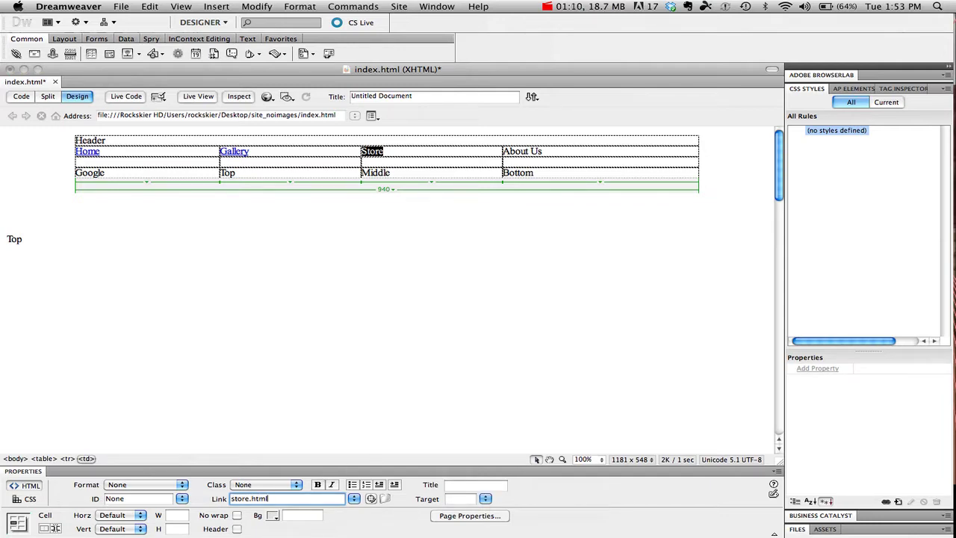
click(387, 180)
Link the About Us text in the navigation row to about_us.html
drag(544, 151, 502, 152)
click(280, 499)
text(about)
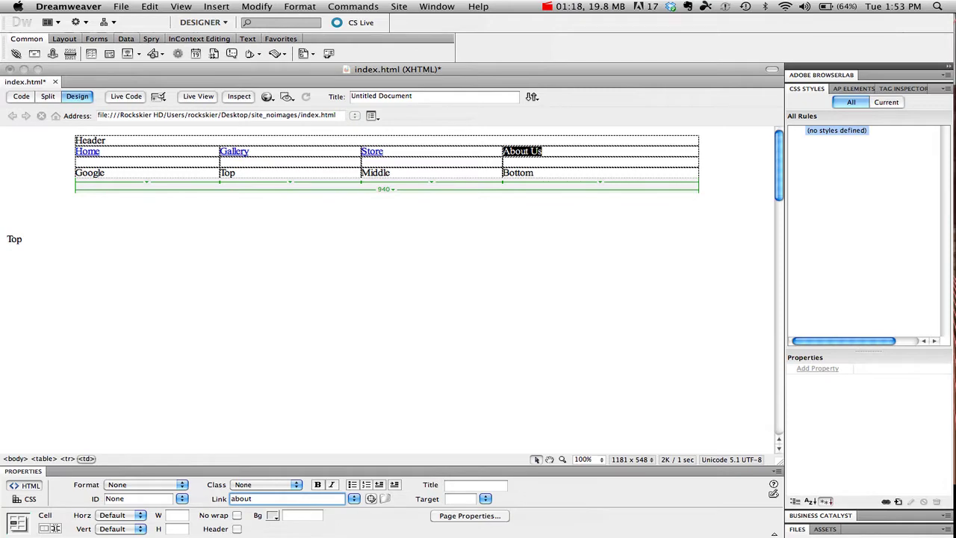
text(_us.html)
click(598, 152)
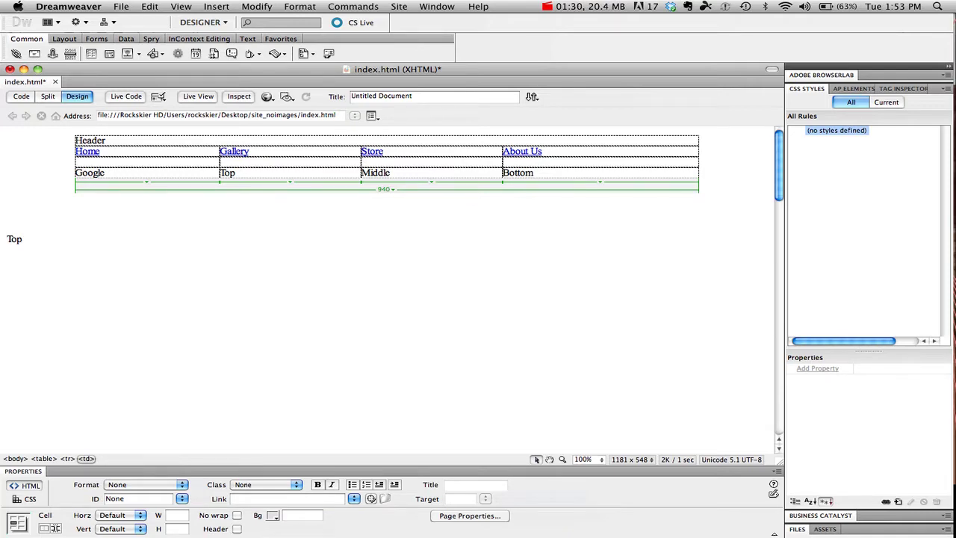
drag(105, 172, 75, 173)
click(254, 499)
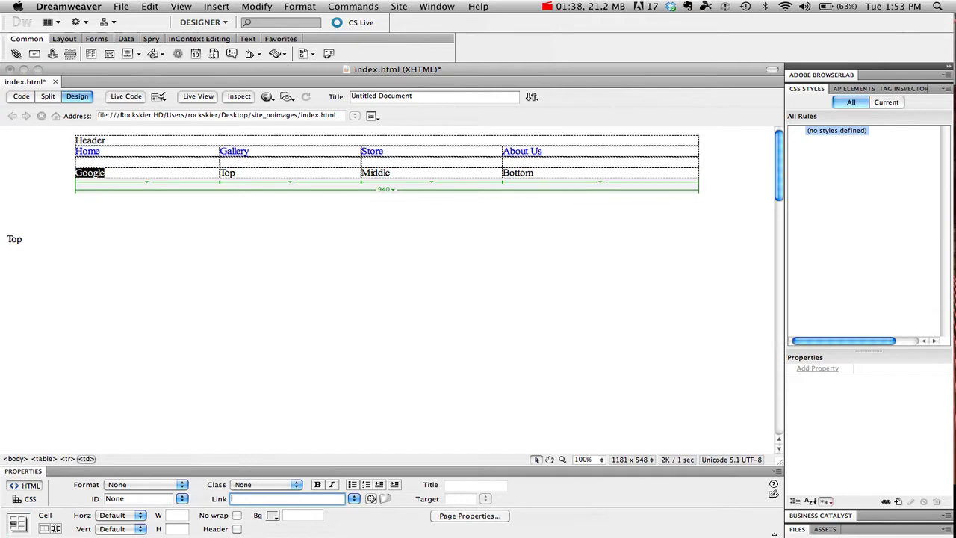
text(http://)
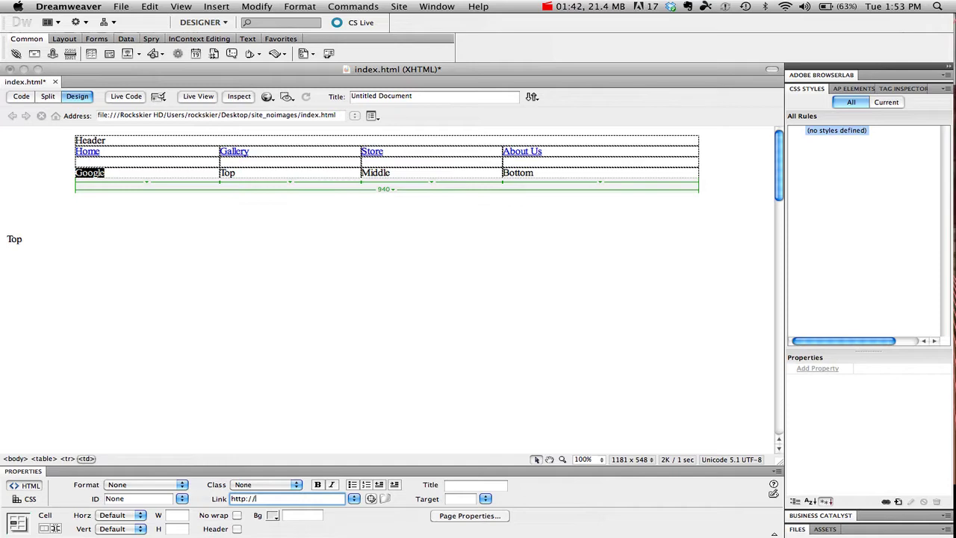
text(www.google.com)
click(486, 501)
click(510, 499)
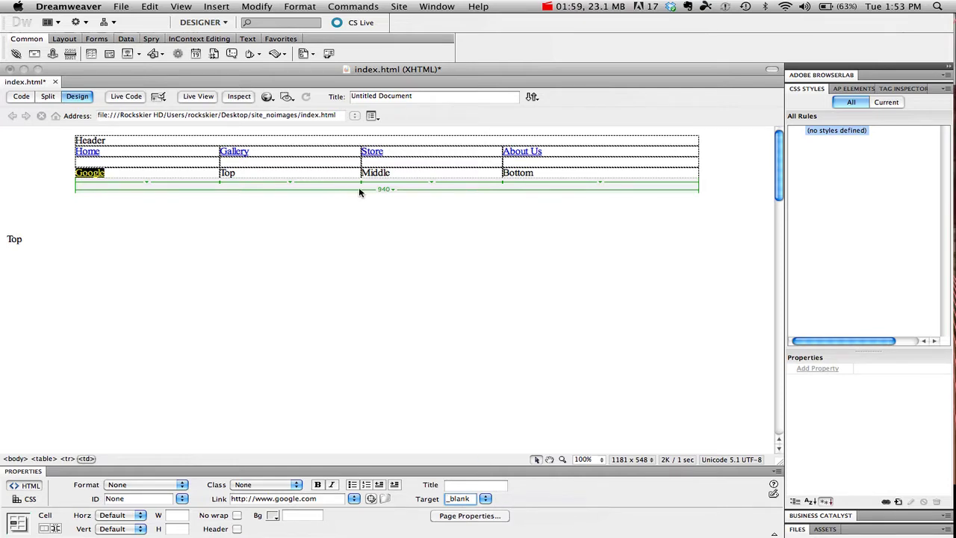
Insert a named anchor called "top" after the word Top in the paragraph below the table
click(238, 173)
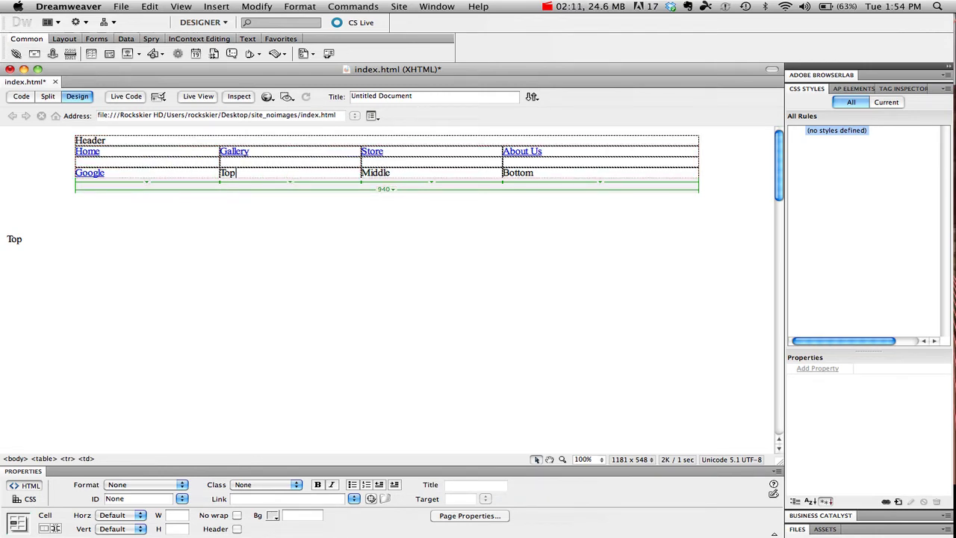
click(18, 239)
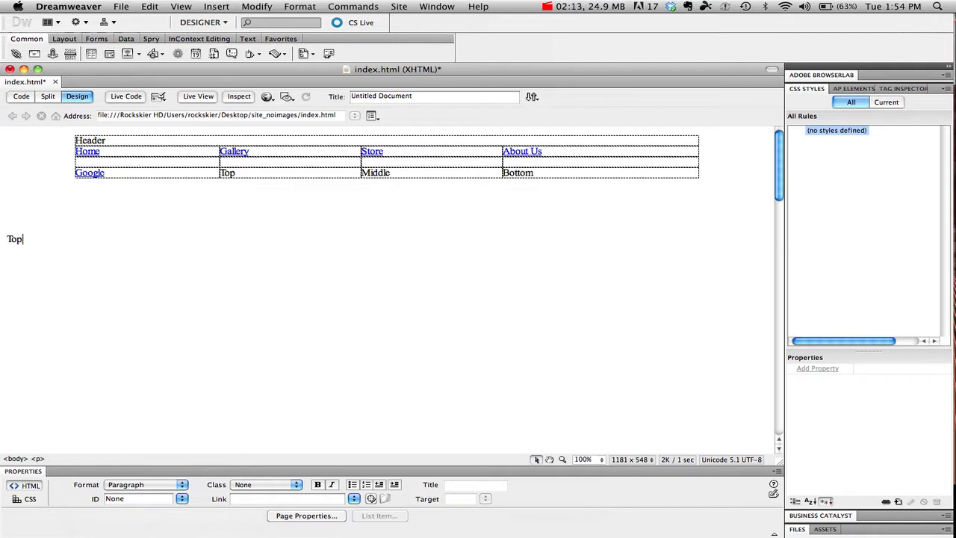
click(53, 57)
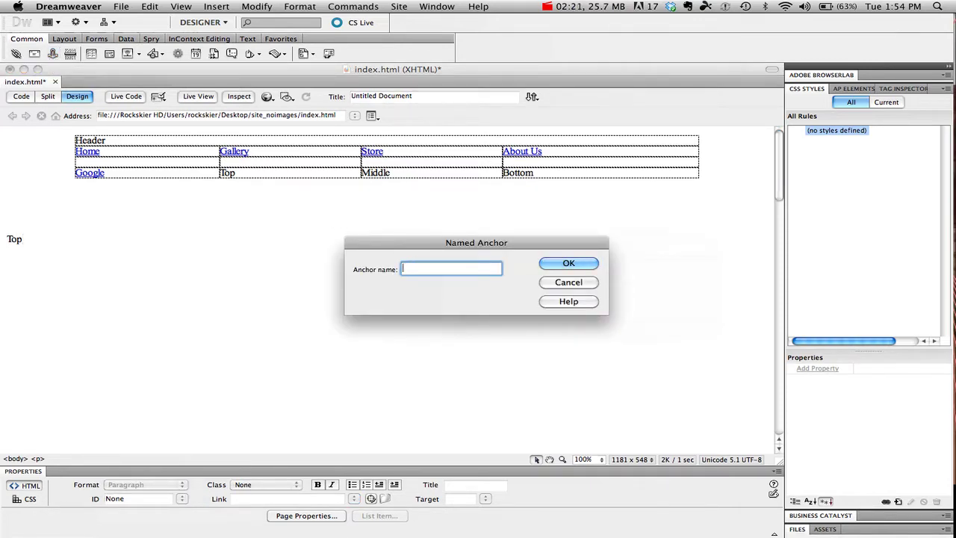
text(top)
click(567, 264)
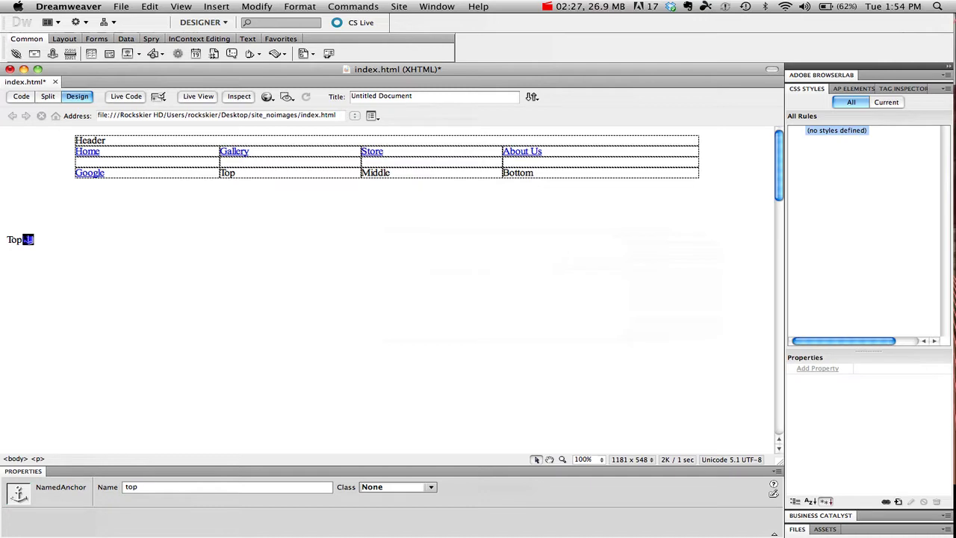
key(Right)
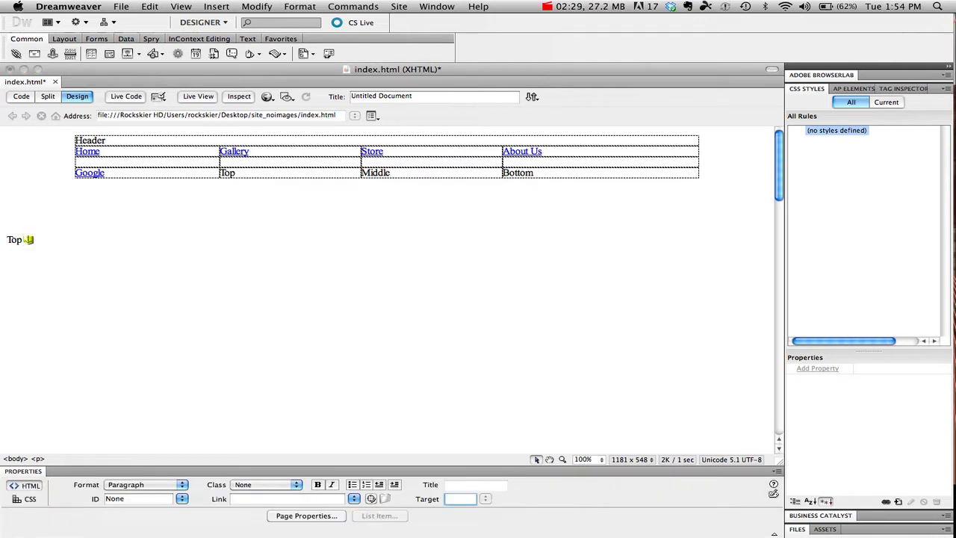
Insert a named anchor called "middle" after the word Middle halfway down the page
scroll(389, 292, down, 10)
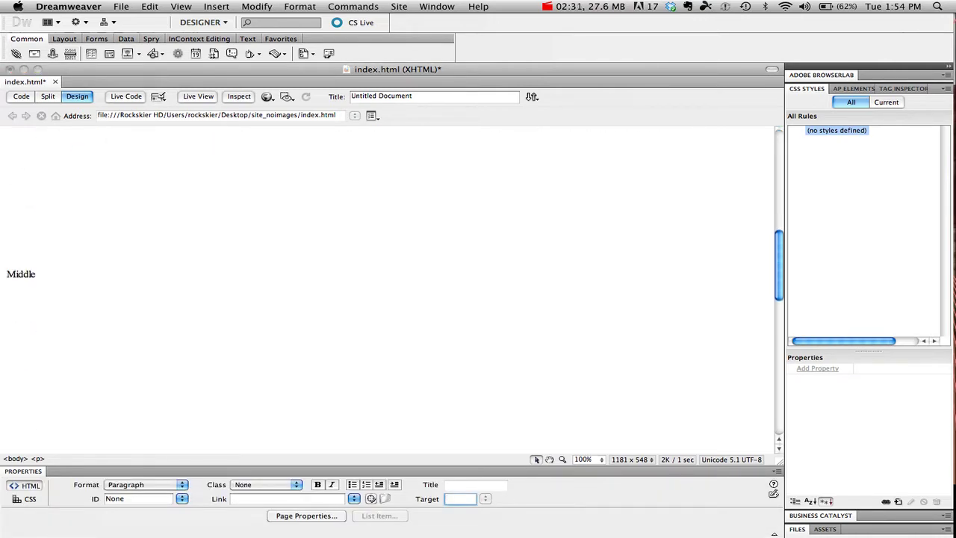
click(36, 274)
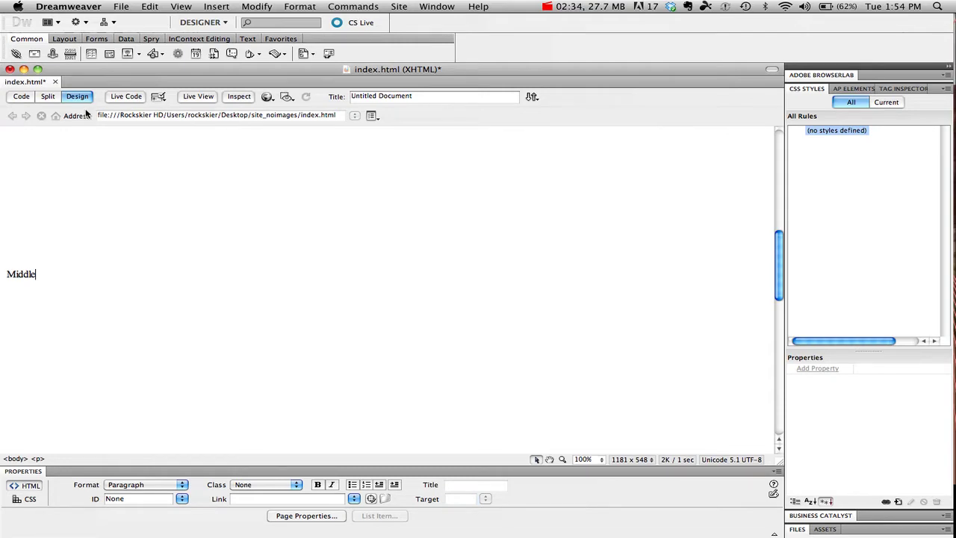
click(213, 6)
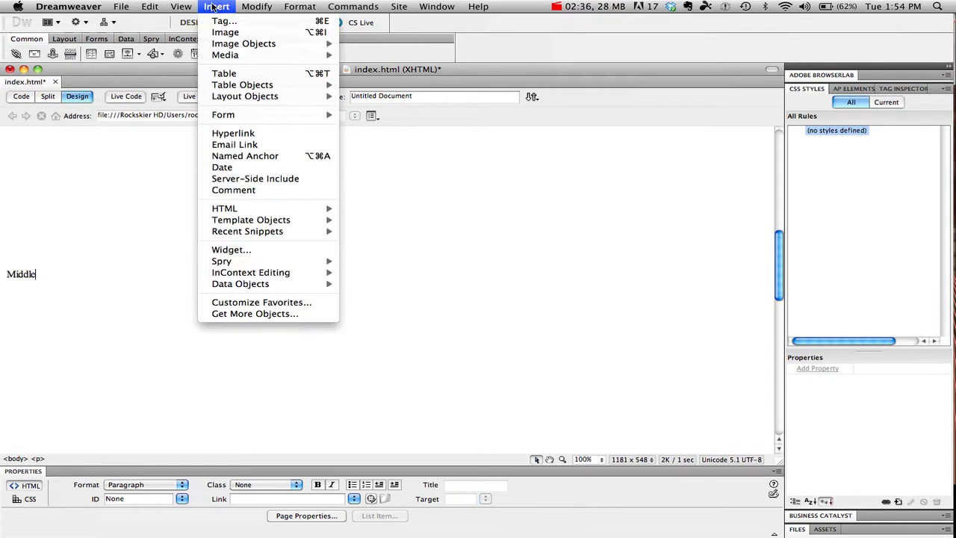
click(237, 156)
text(numb)
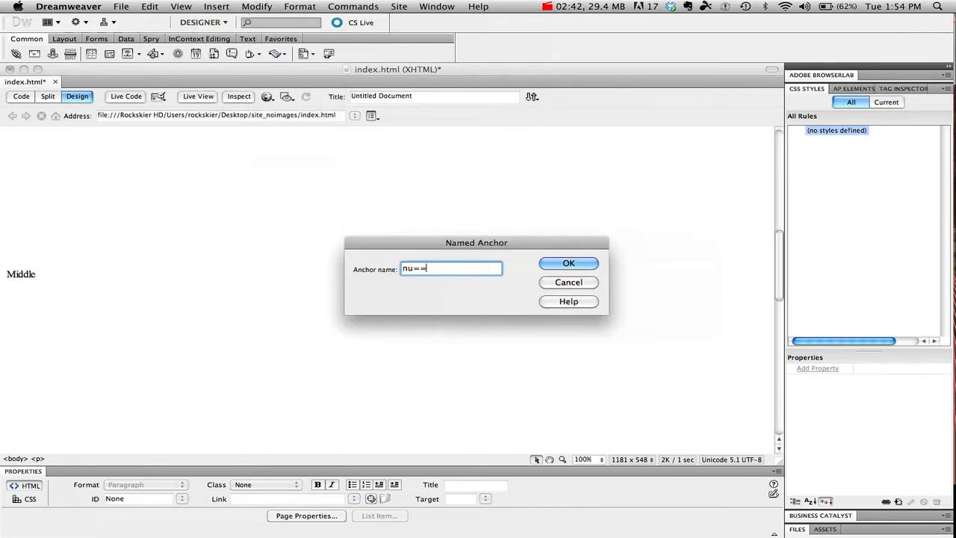
key(BackSpace)
key(BackSpace)
key(BackSpace)
key(BackSpace)
text(byli)
key(BackSpace)
key(BackSpace)
key(BackSpace)
key(BackSpace)
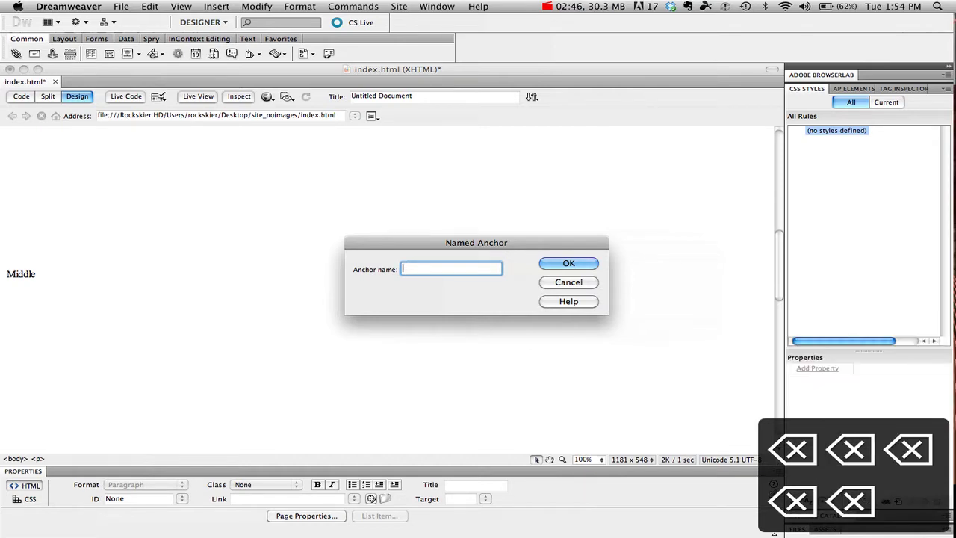
text(middle)
click(566, 264)
Insert a named anchor called "bottom" after the word Bottom near the end of the page
scroll(389, 292, down, 5)
scroll(389, 292, down, 1)
click(39, 397)
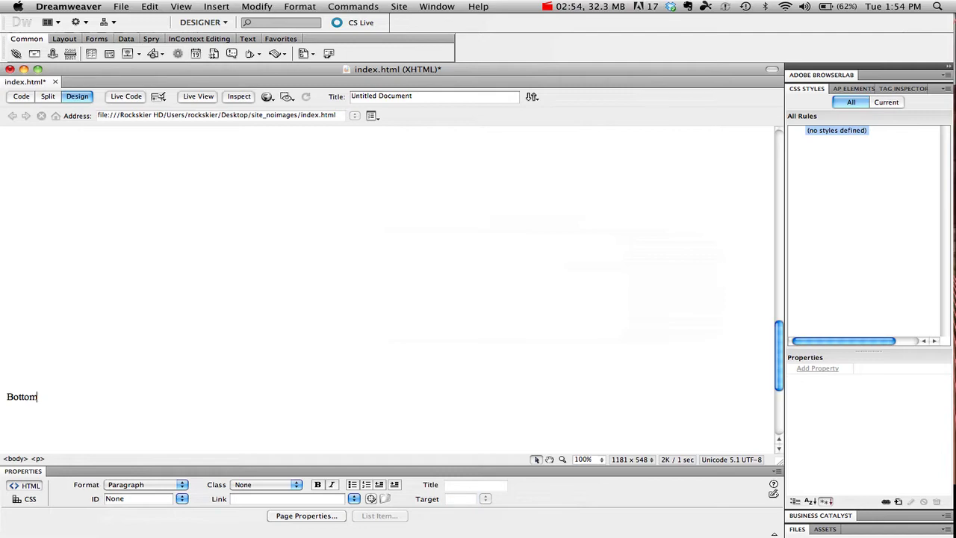
click(53, 53)
text(bottom)
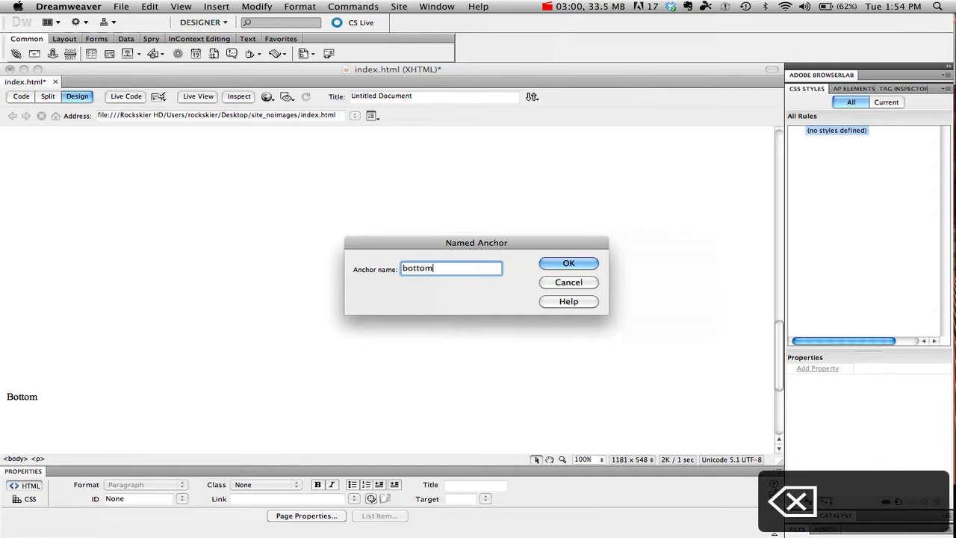
key(Return)
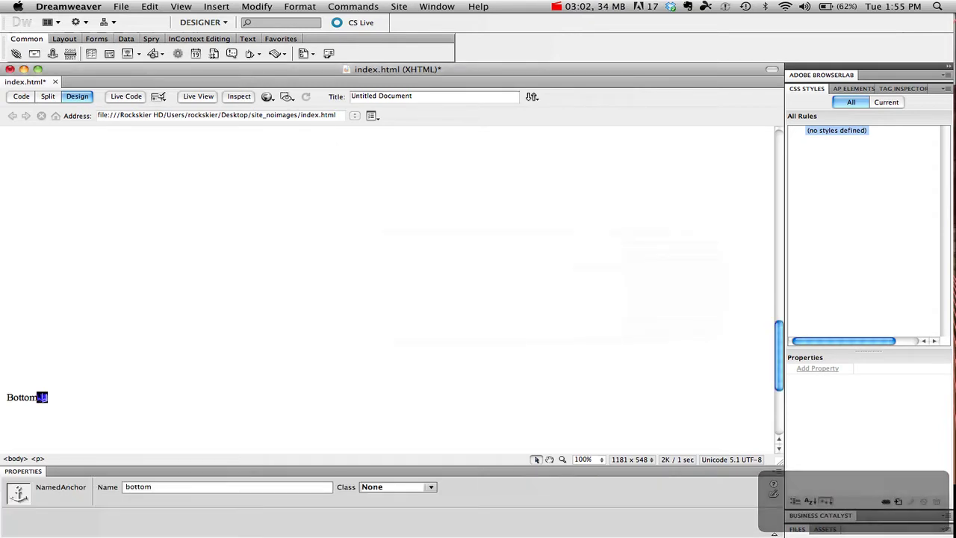
Link the Top text in the table's last row to the named anchor #top
scroll(389, 292, up, 15)
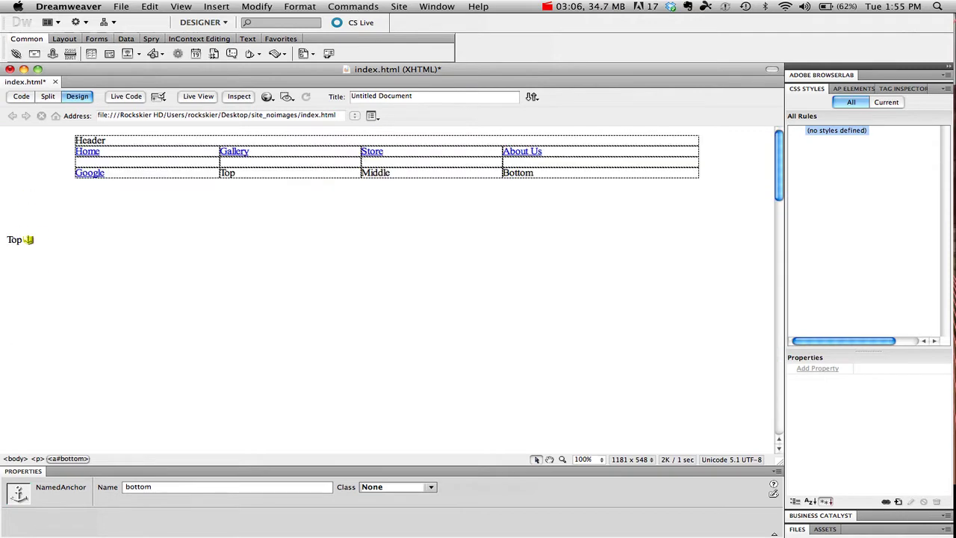
click(228, 172)
double_click(228, 173)
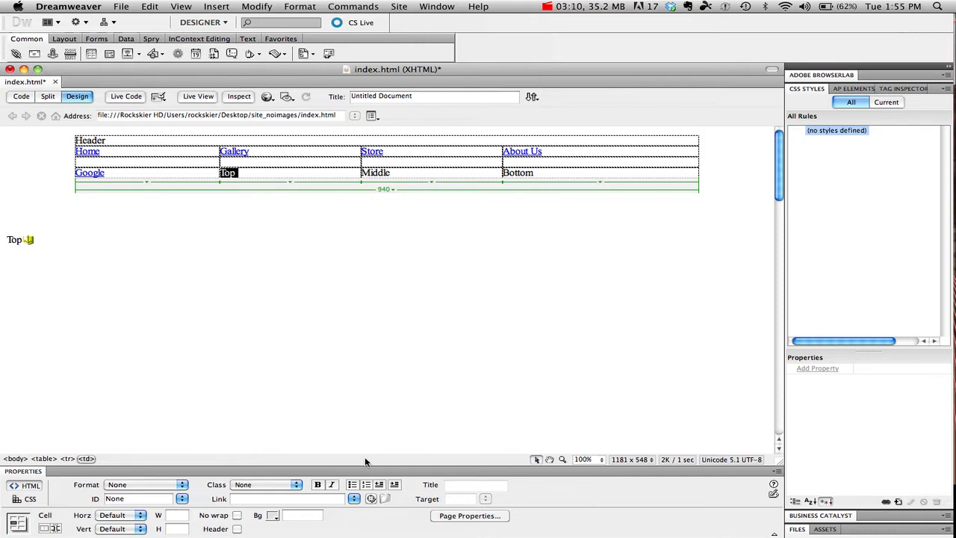
click(354, 498)
mouse_move(390, 528)
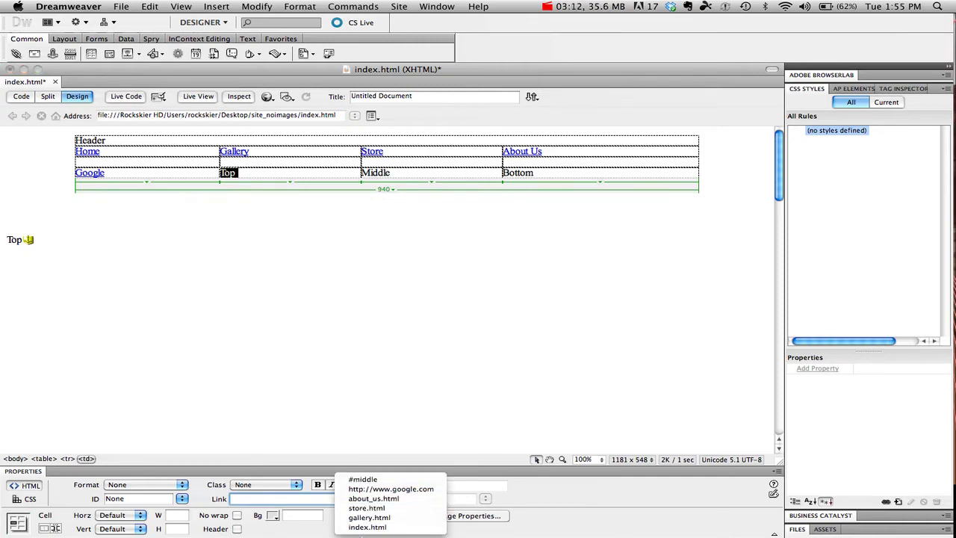
click(257, 500)
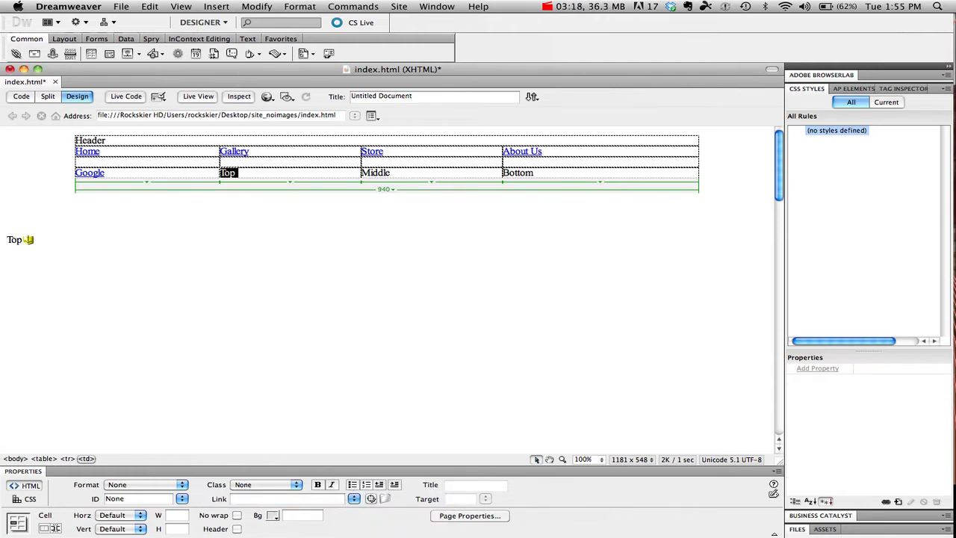
drag(240, 173, 219, 173)
click(247, 498)
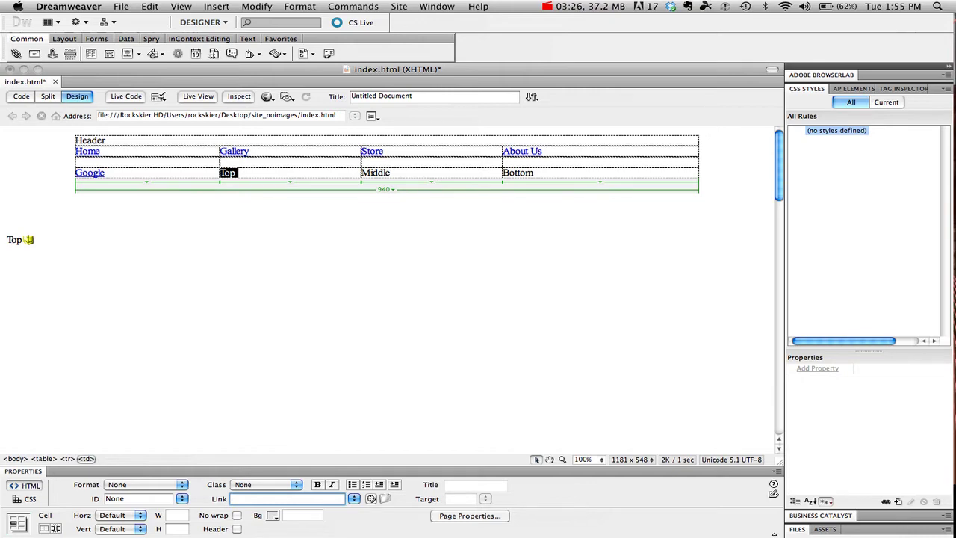
text(#top)
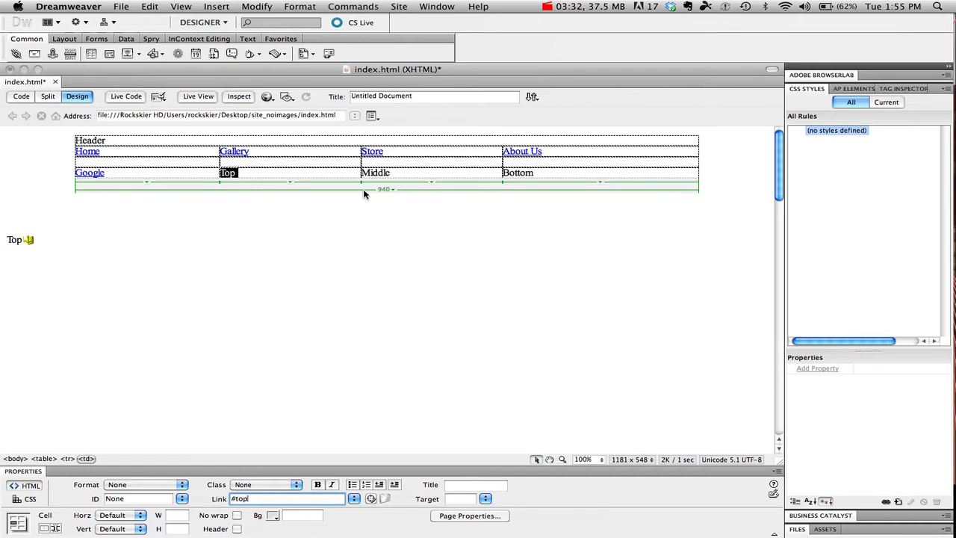
key(Return)
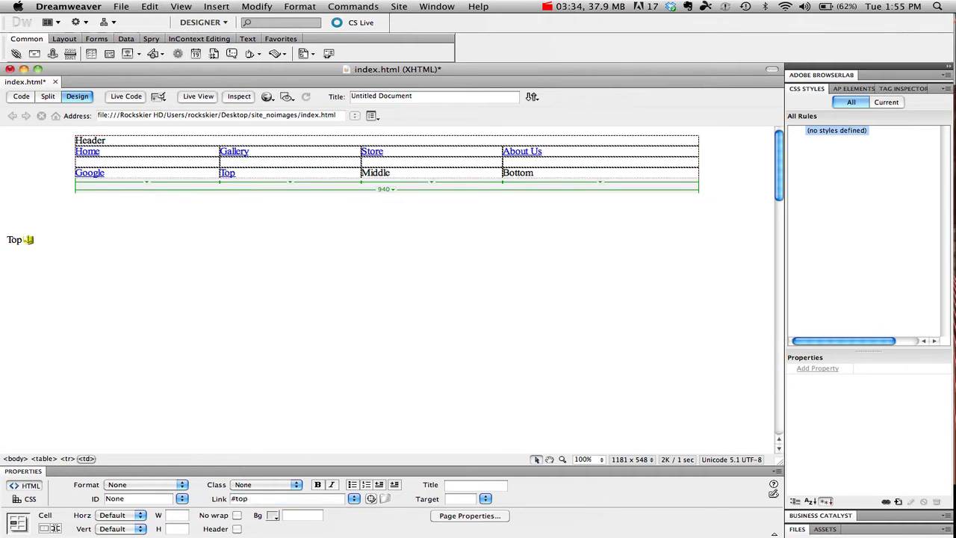
Link the Middle text in the table's last row to the "middle" named anchor halfway down the page
drag(390, 173, 383, 173)
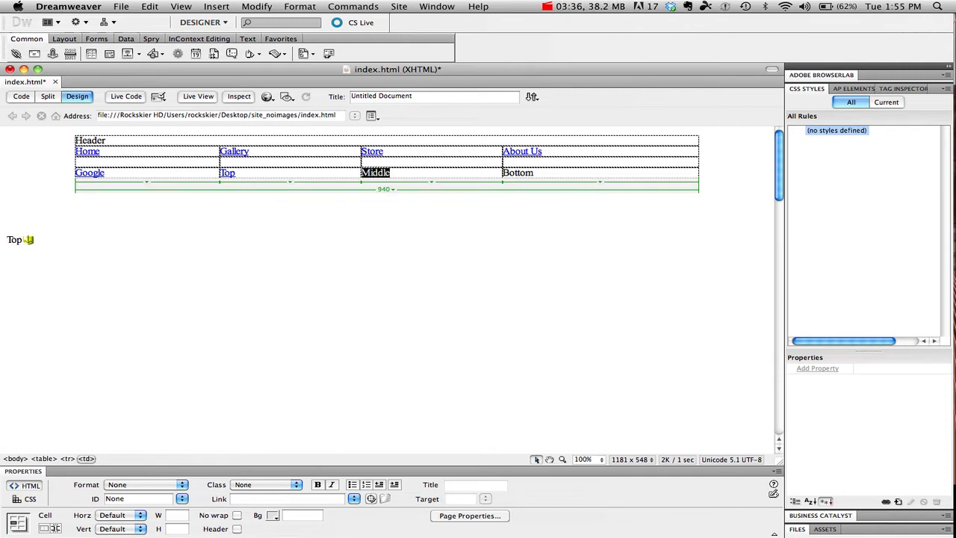
scroll(361, 178, down, 1)
scroll(361, 178, up, 1)
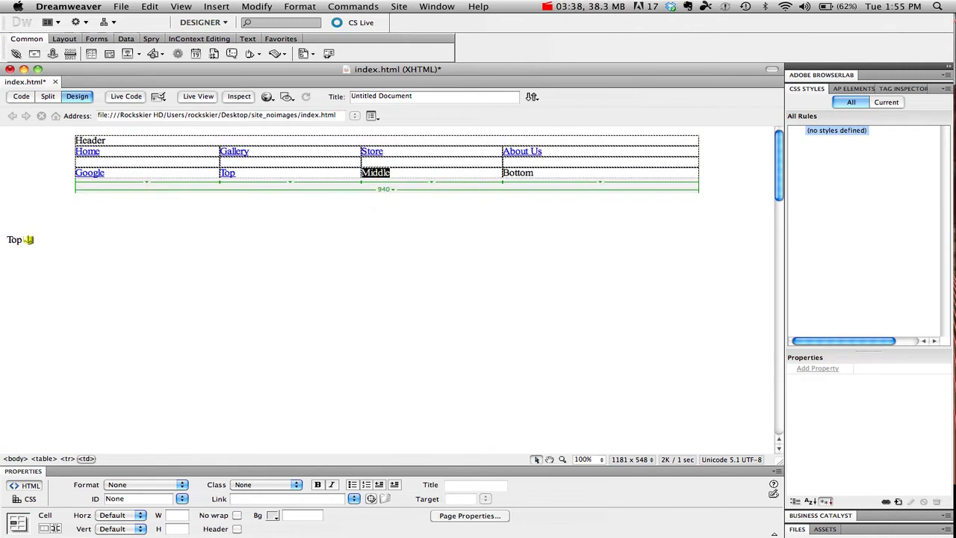
scroll(367, 187, down, 1)
scroll(365, 186, down, 5)
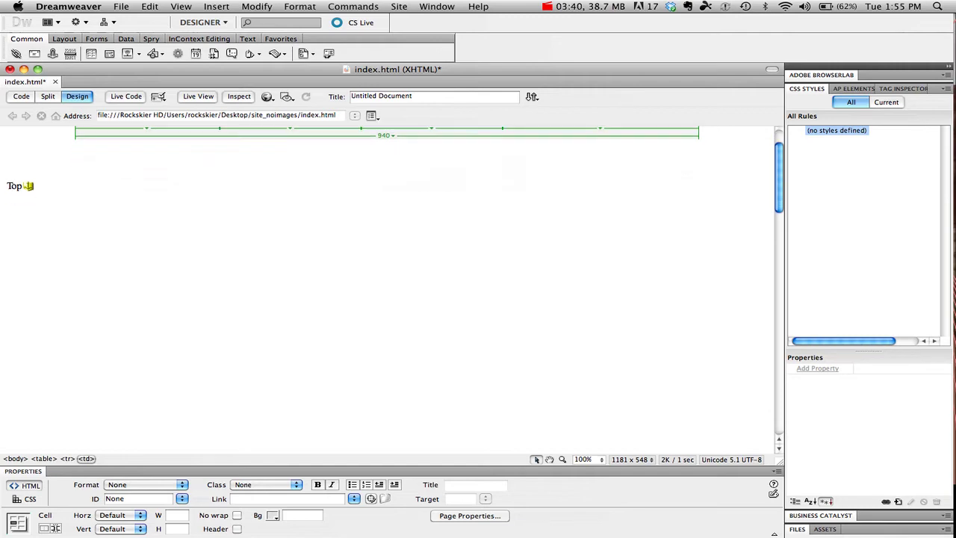
scroll(366, 187, down, 4)
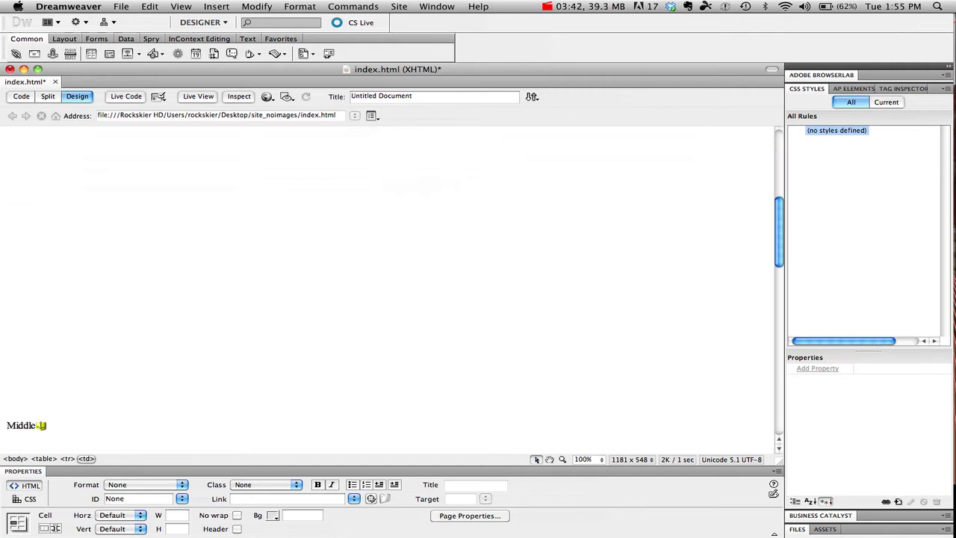
mouse_move(371, 499)
mouse_down()
mouse_move(181, 443)
mouse_move(42, 384)
mouse_up()
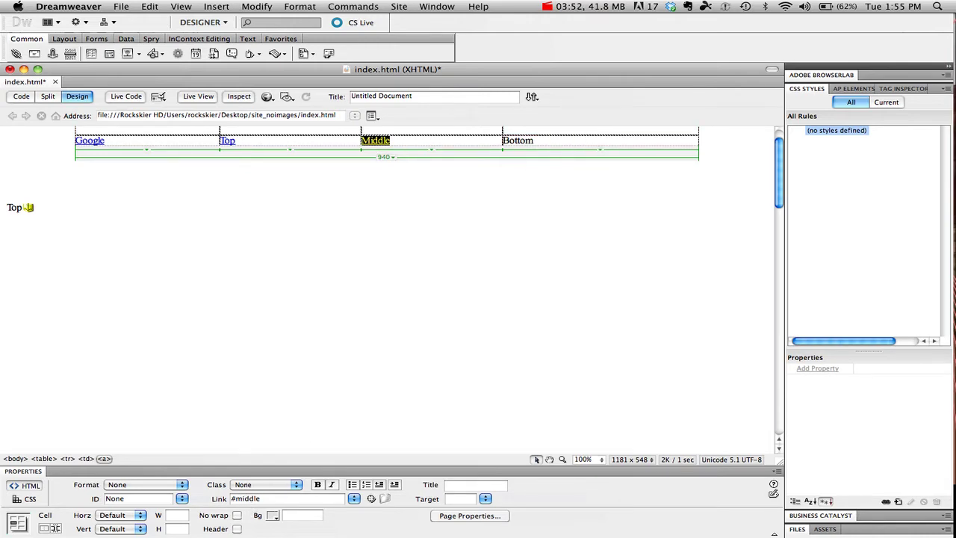
Link the Bottom text in the table's last row to the "bottom" named anchor near the end of the page
click(534, 140)
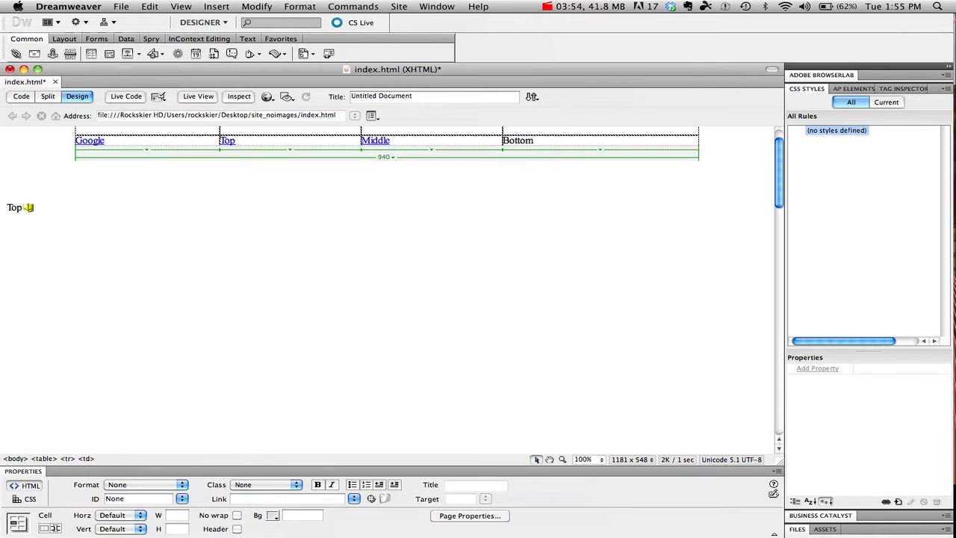
drag(535, 140, 520, 141)
scroll(388, 292, down, 5)
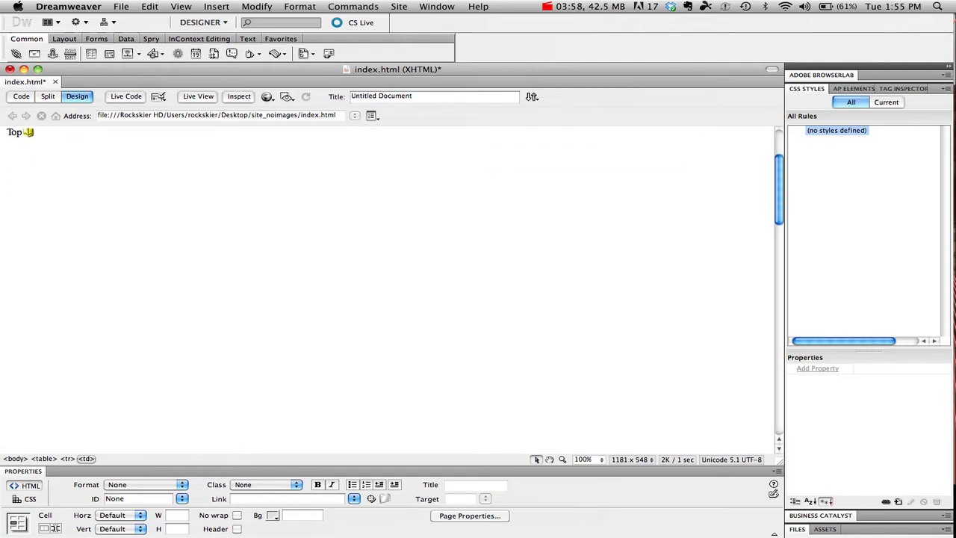
scroll(389, 291, down, 8)
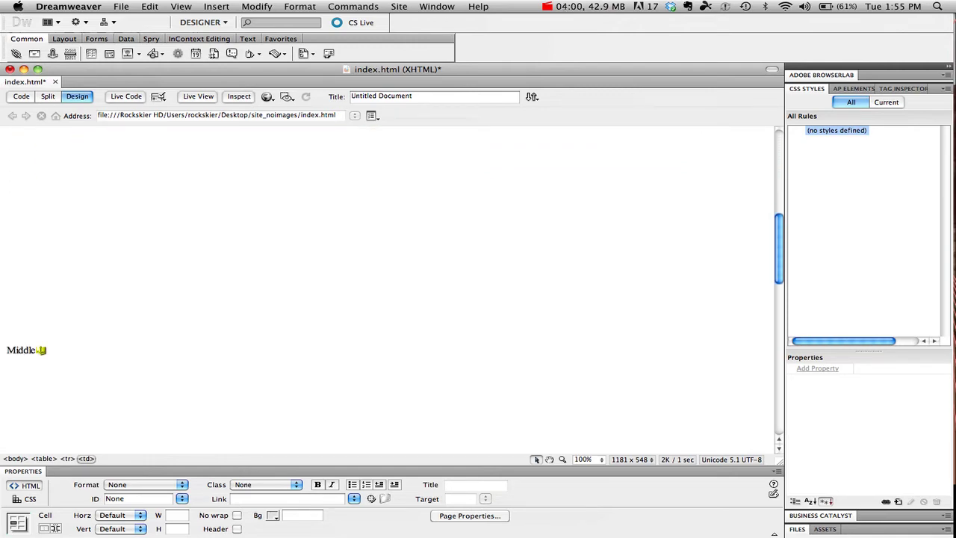
scroll(388, 292, down, 3)
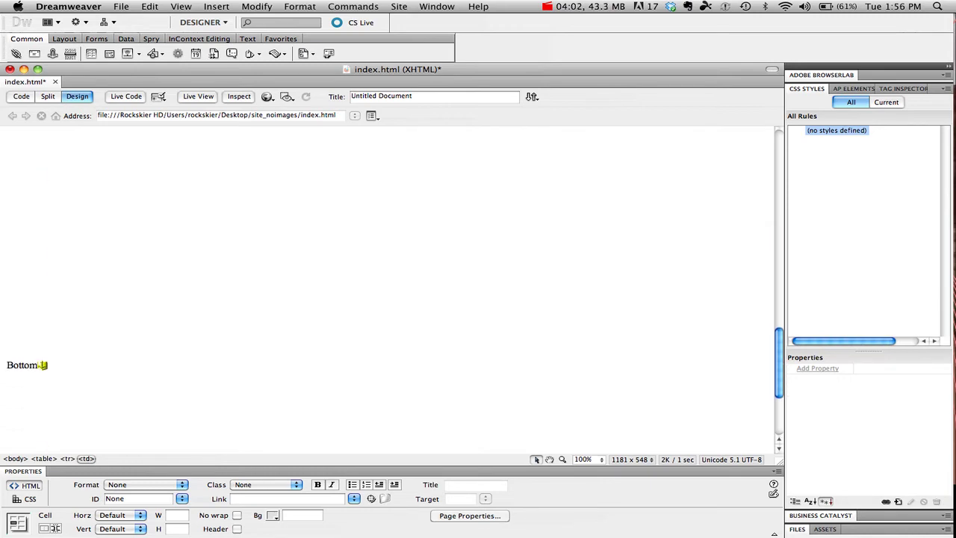
drag(371, 499, 42, 367)
click(423, 142)
scroll(430, 187, up, 1)
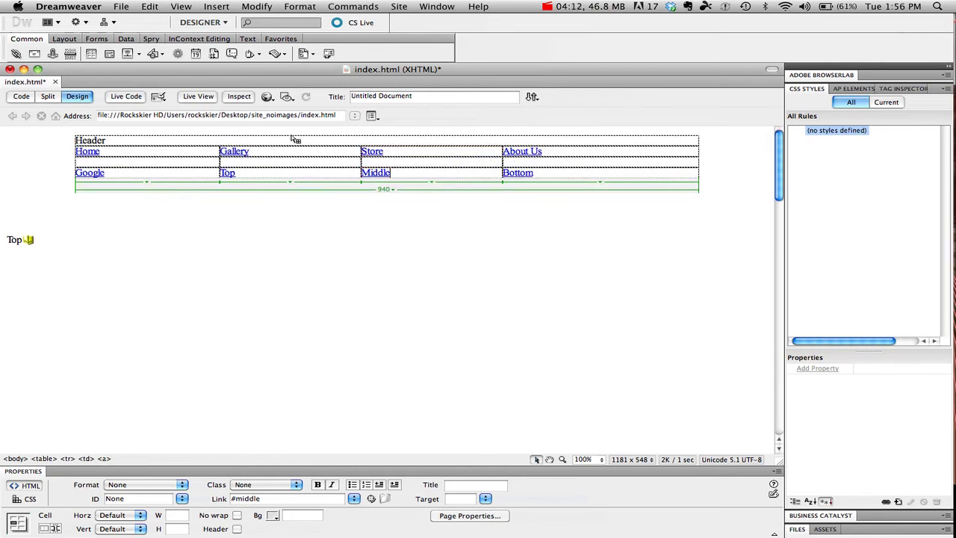
Save index.html and preview it in Firefox
click(122, 7)
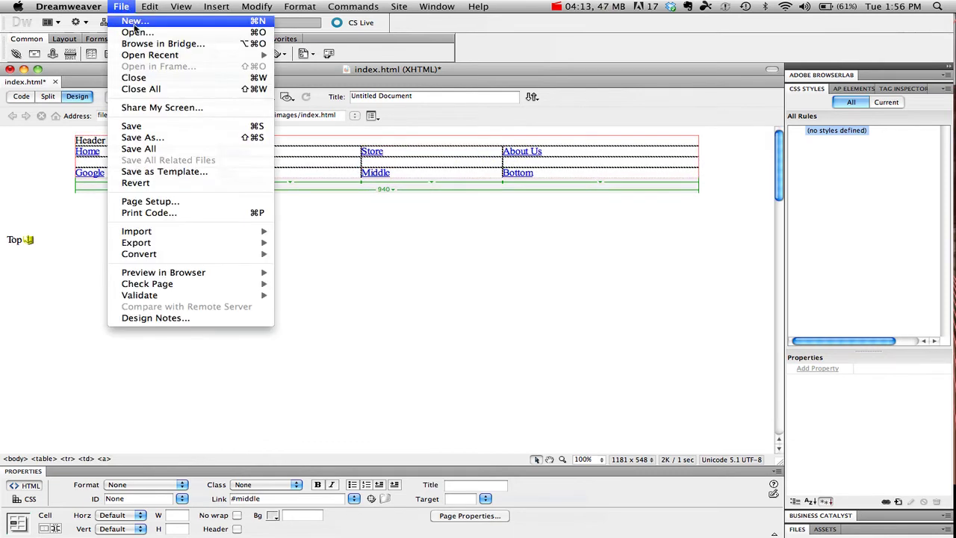
click(152, 127)
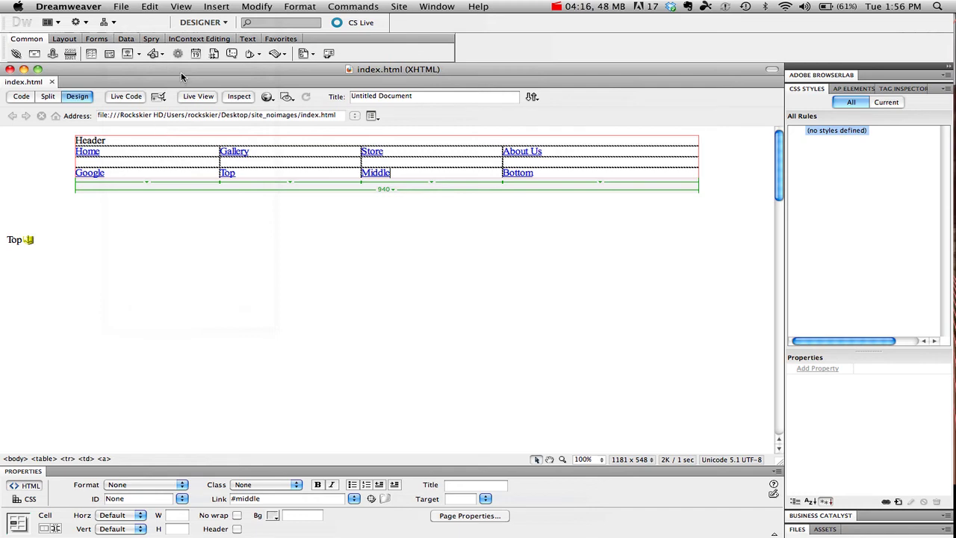
click(253, 7)
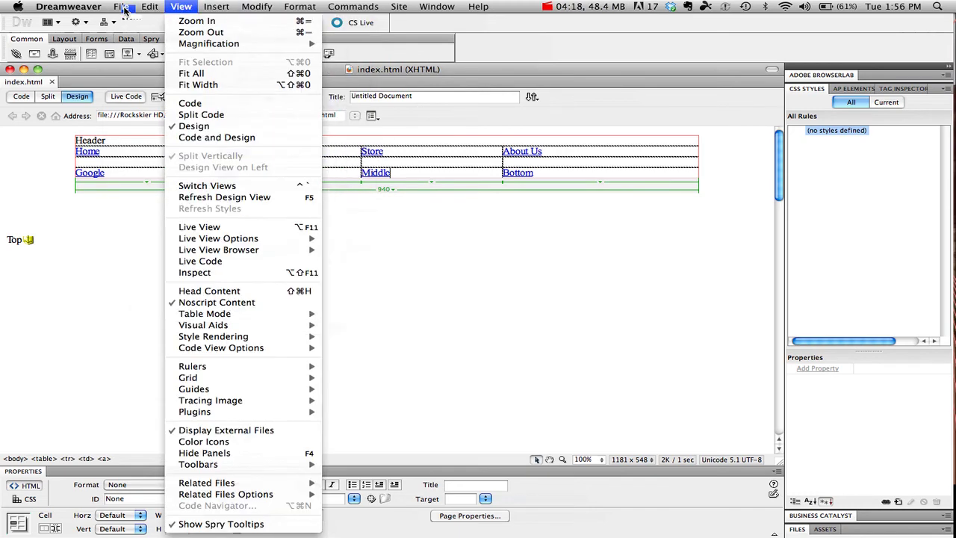
mouse_move(123, 7)
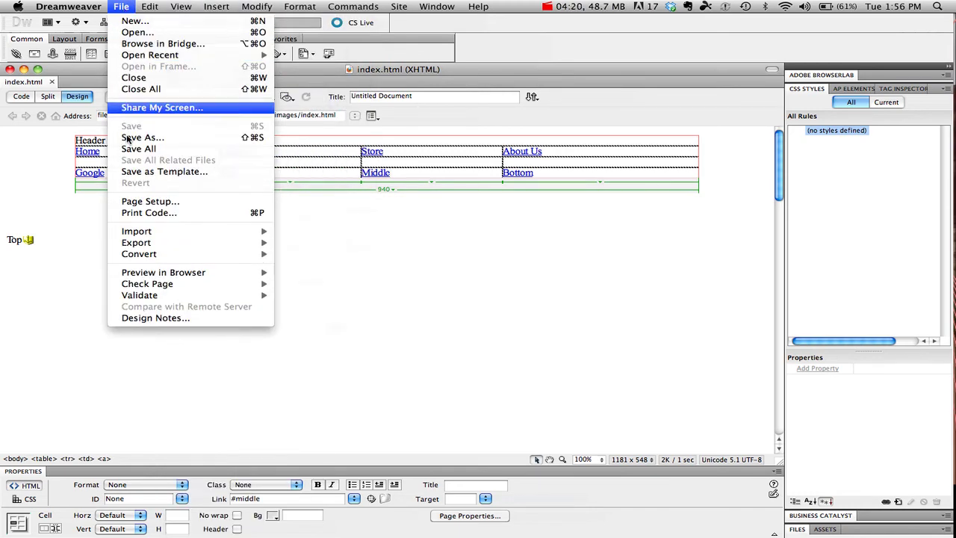
mouse_move(165, 273)
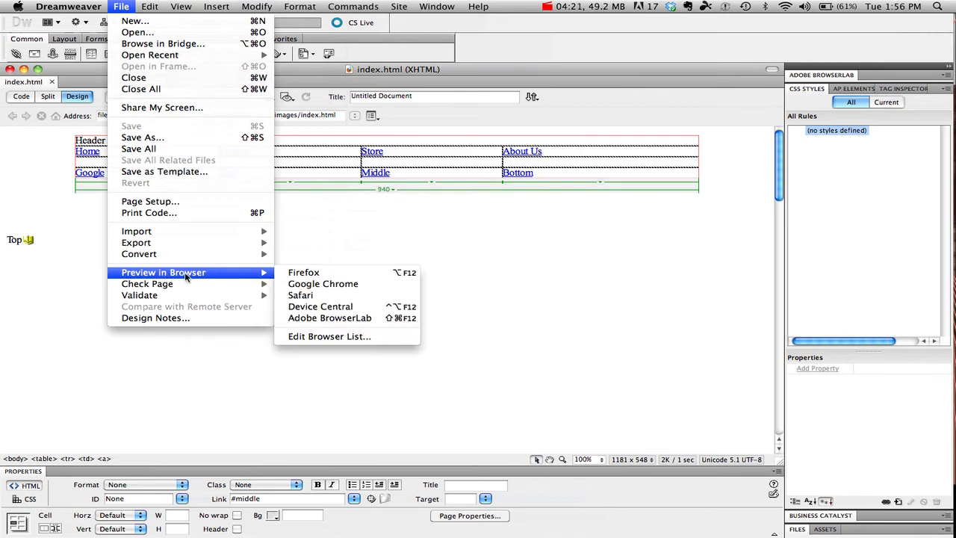
click(303, 274)
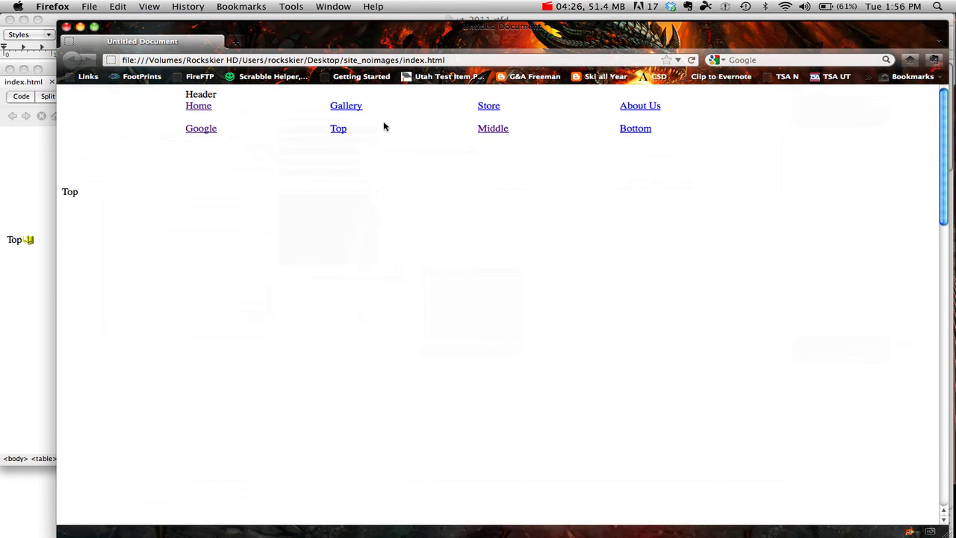
Test the Gallery link in the previewed page and return to index.html
drag(438, 32, 390, 27)
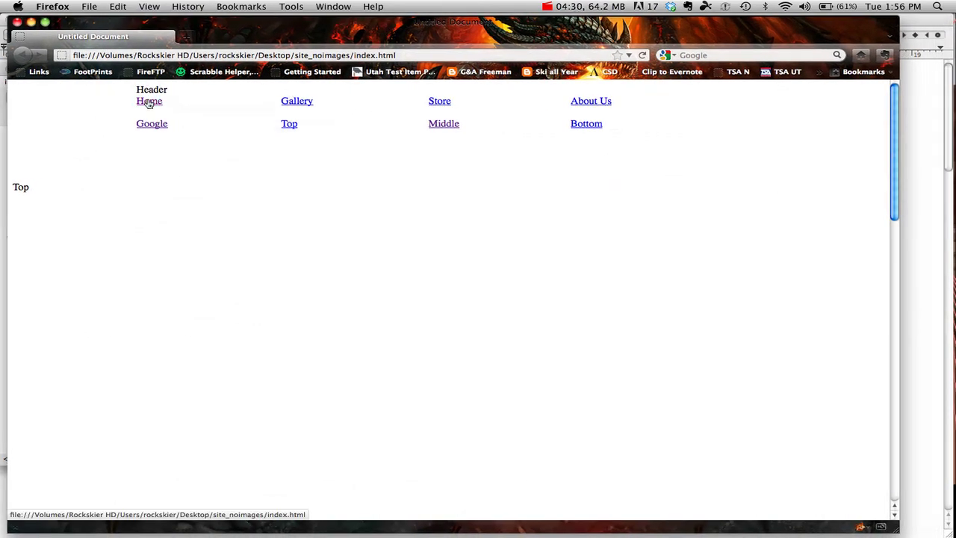
click(304, 104)
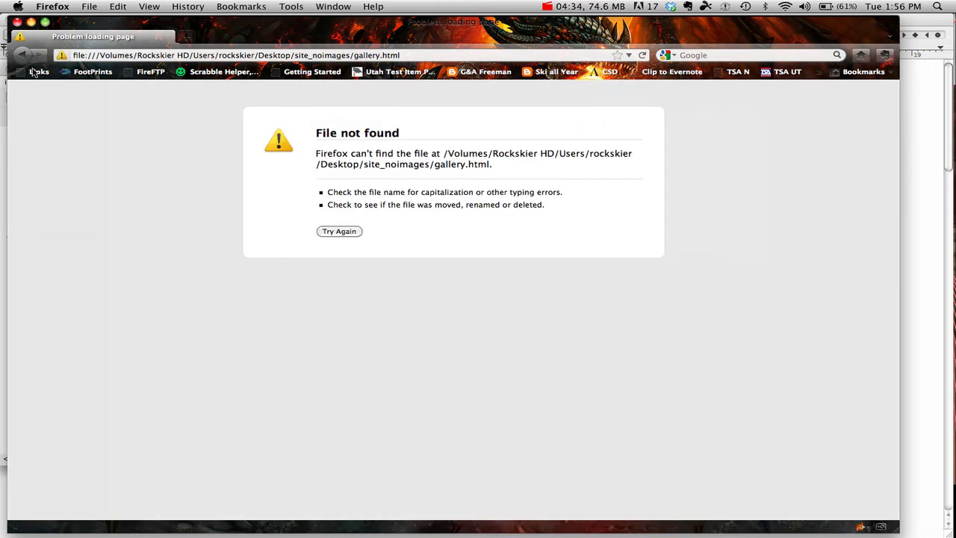
click(21, 59)
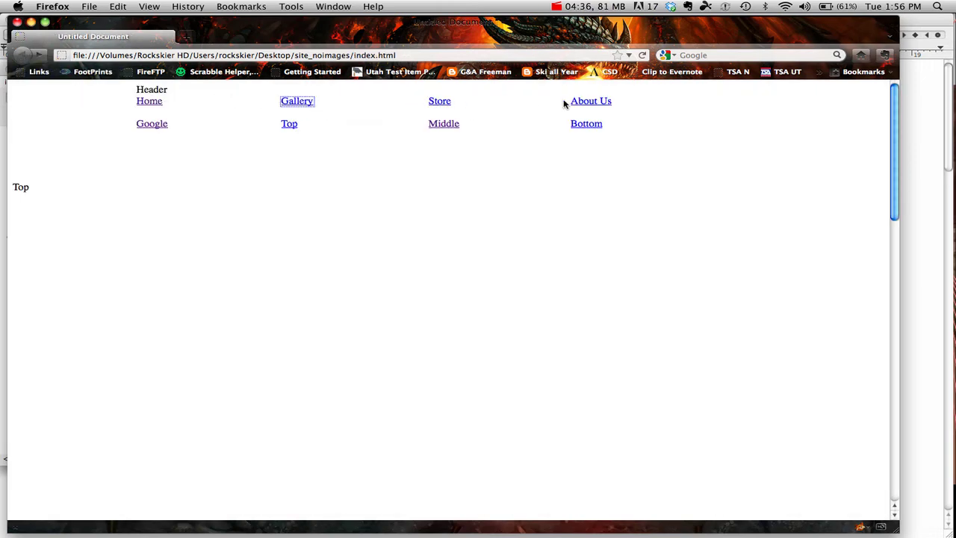
Test the Top, Middle and Bottom anchor links and the Google link in the table's last row
click(290, 126)
scroll(70, 113, up, 3)
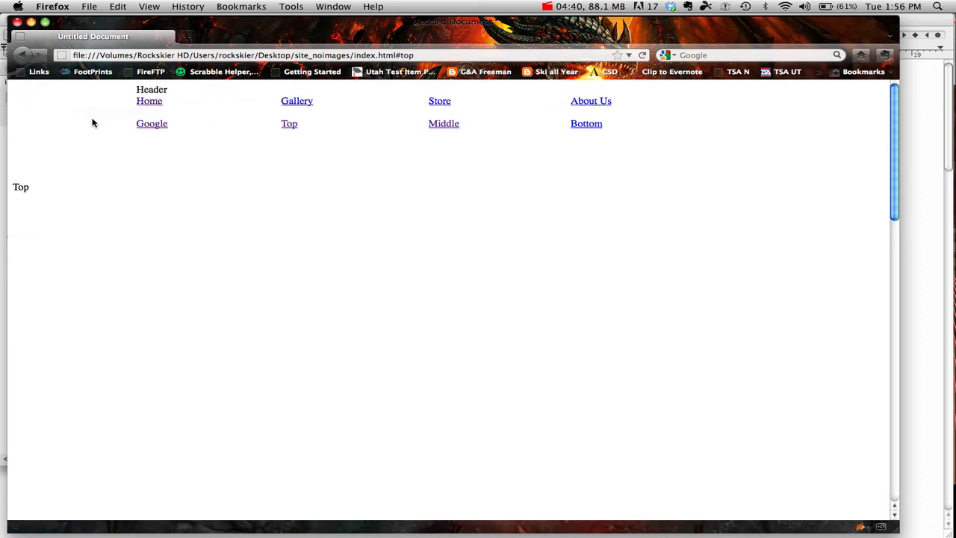
click(445, 125)
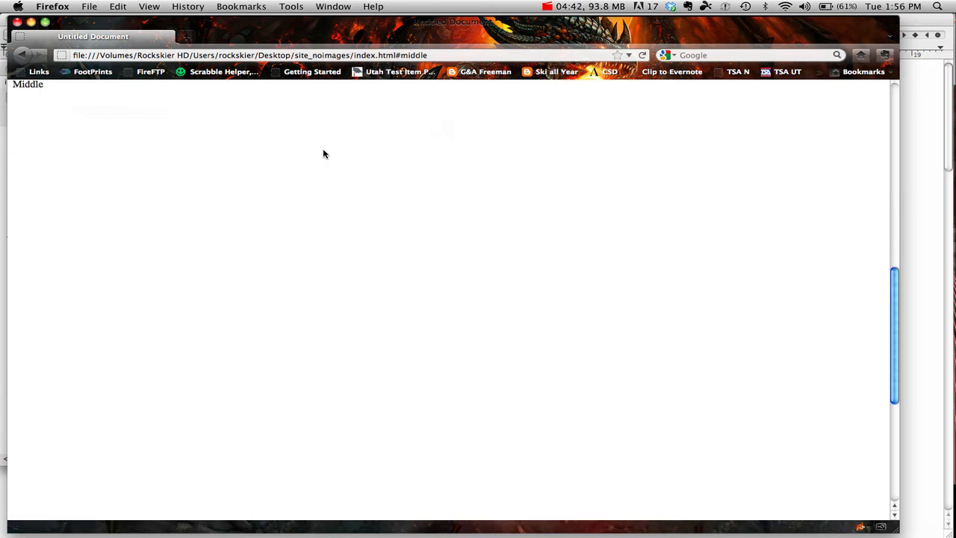
scroll(383, 159, up, 10)
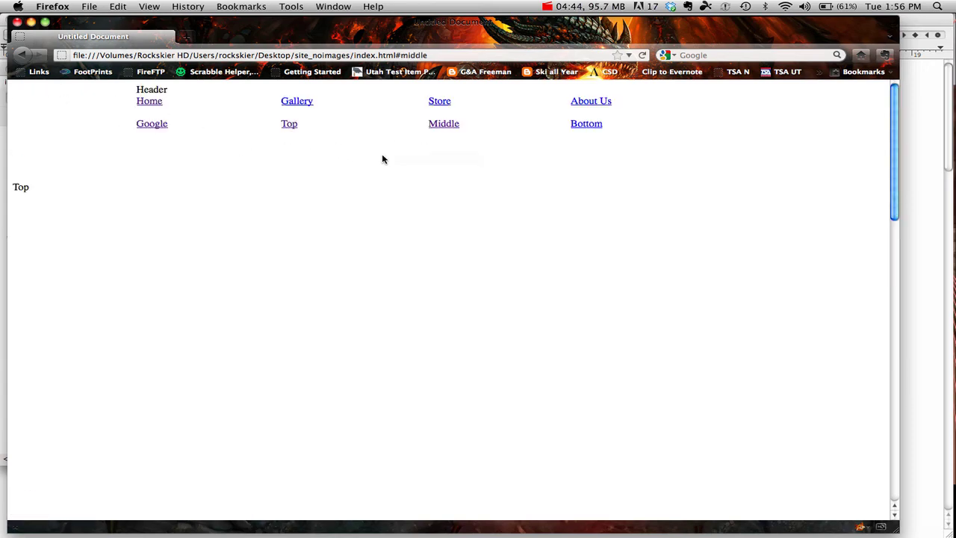
click(579, 124)
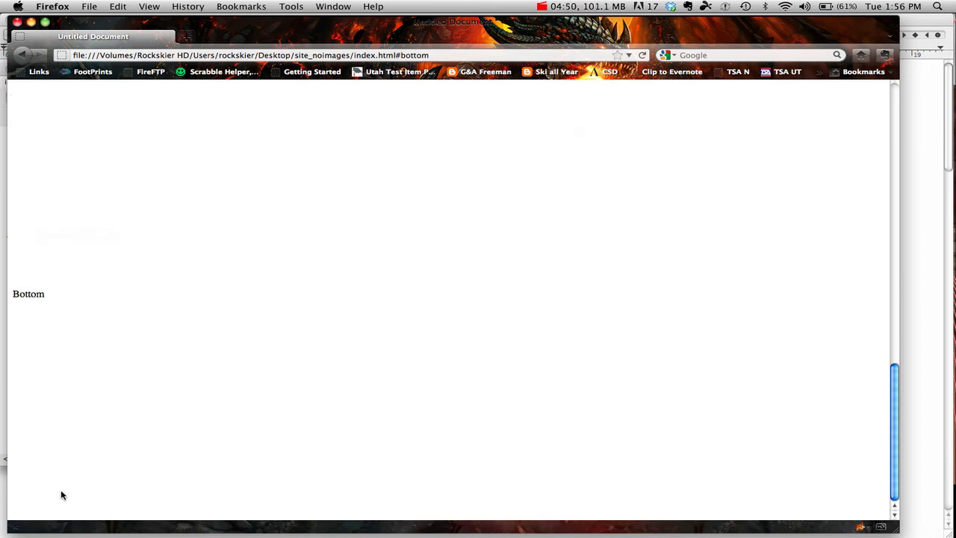
drag(896, 398, 896, 102)
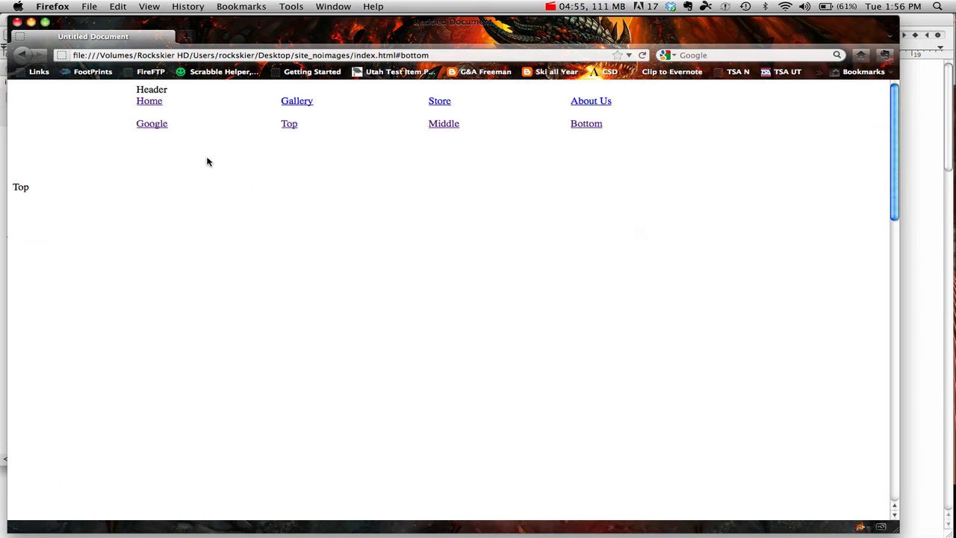
click(154, 125)
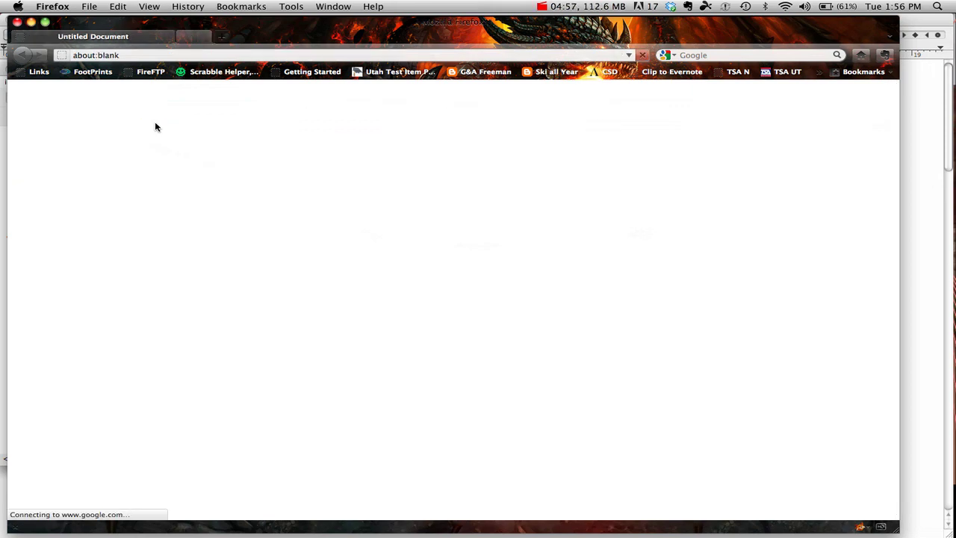